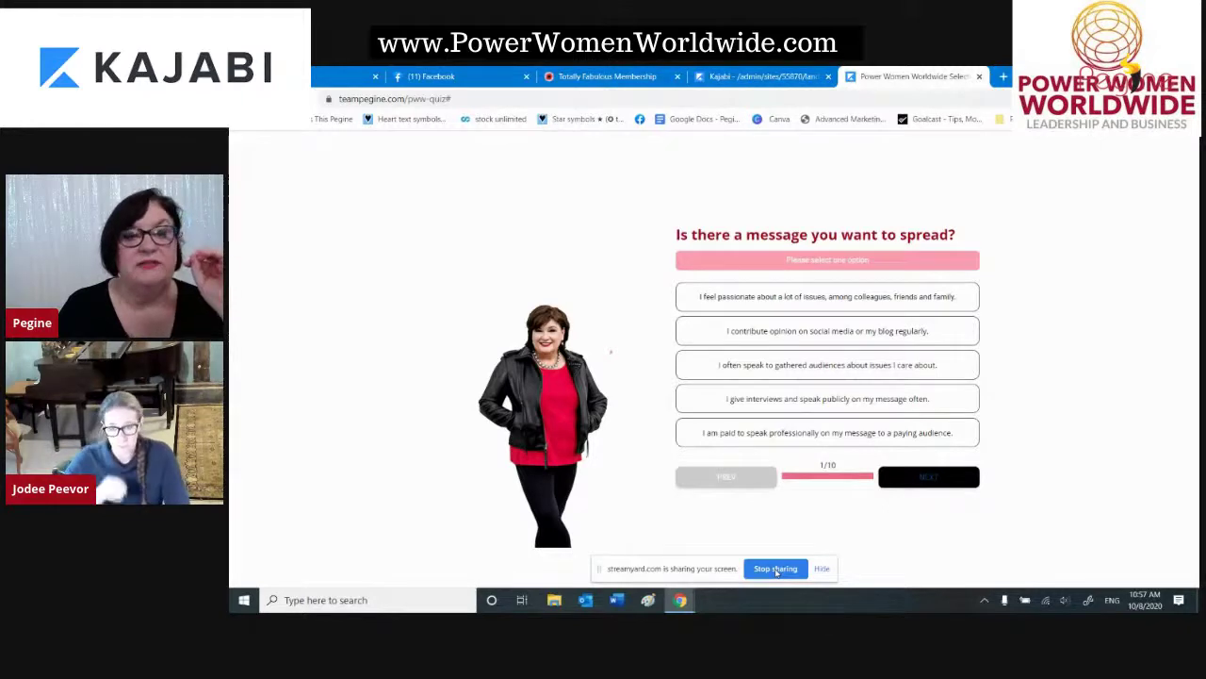
Open the Power Women Worldwide Purpose and Prosperity Review page for customizing, look over its quiz content, and return to the landing pages list.
click(776, 569)
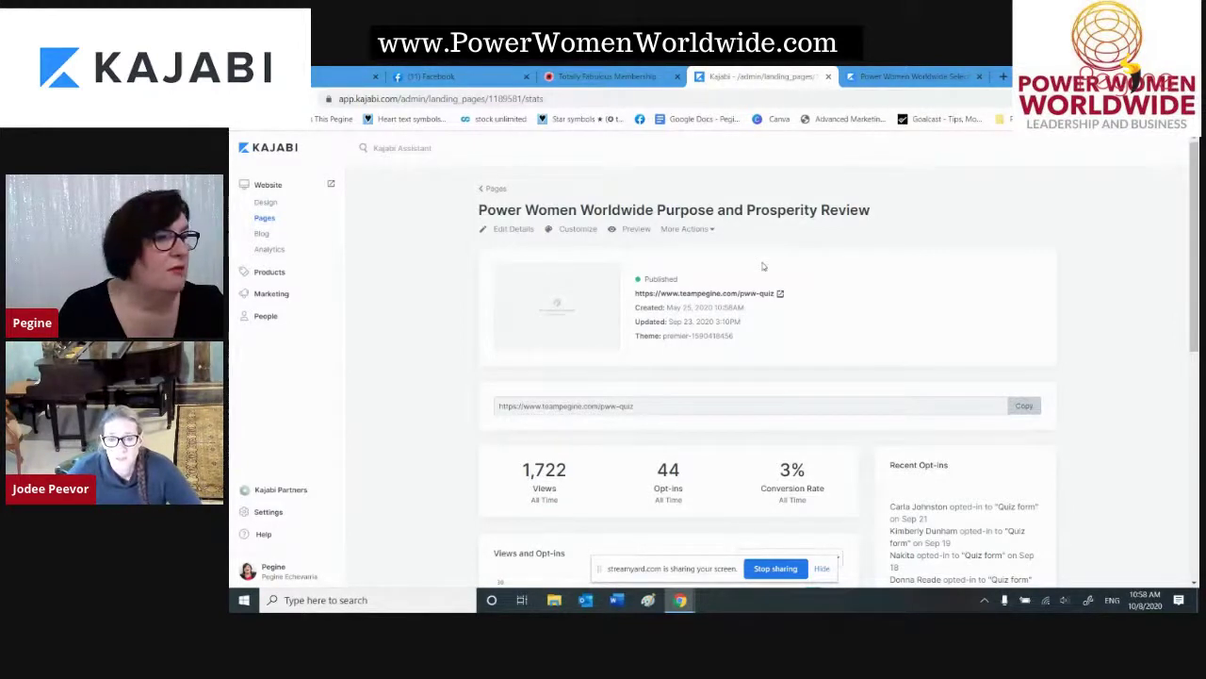
click(582, 233)
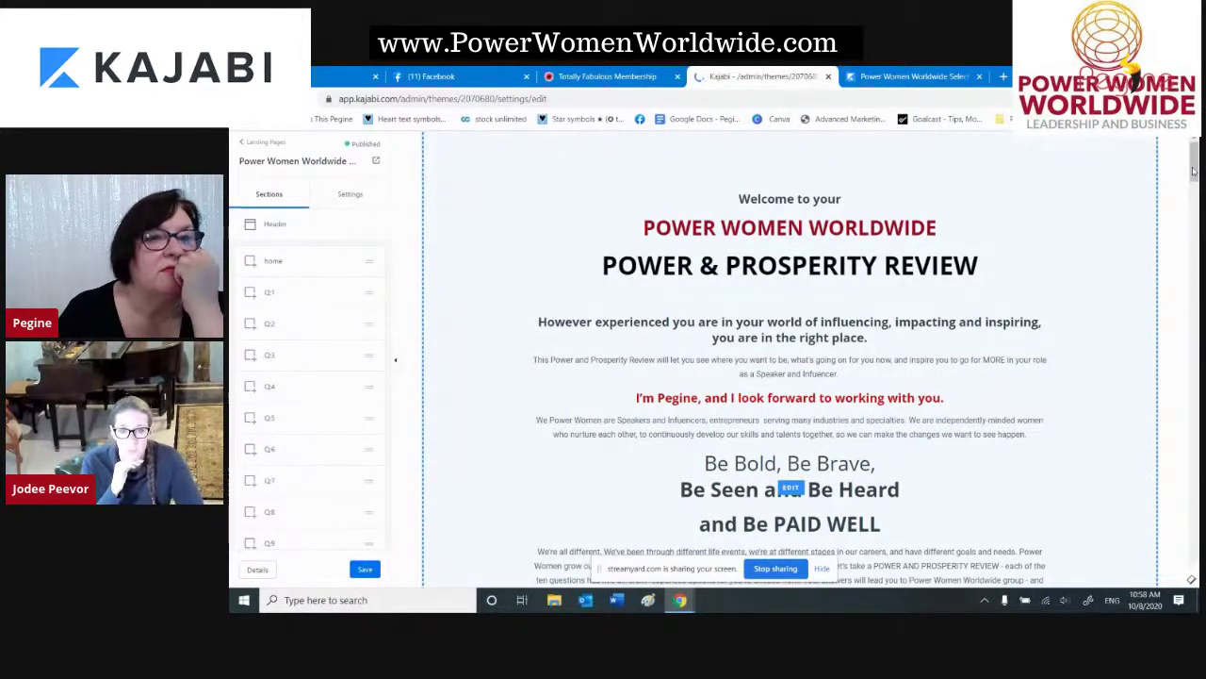
scroll(1192, 168, down, 3)
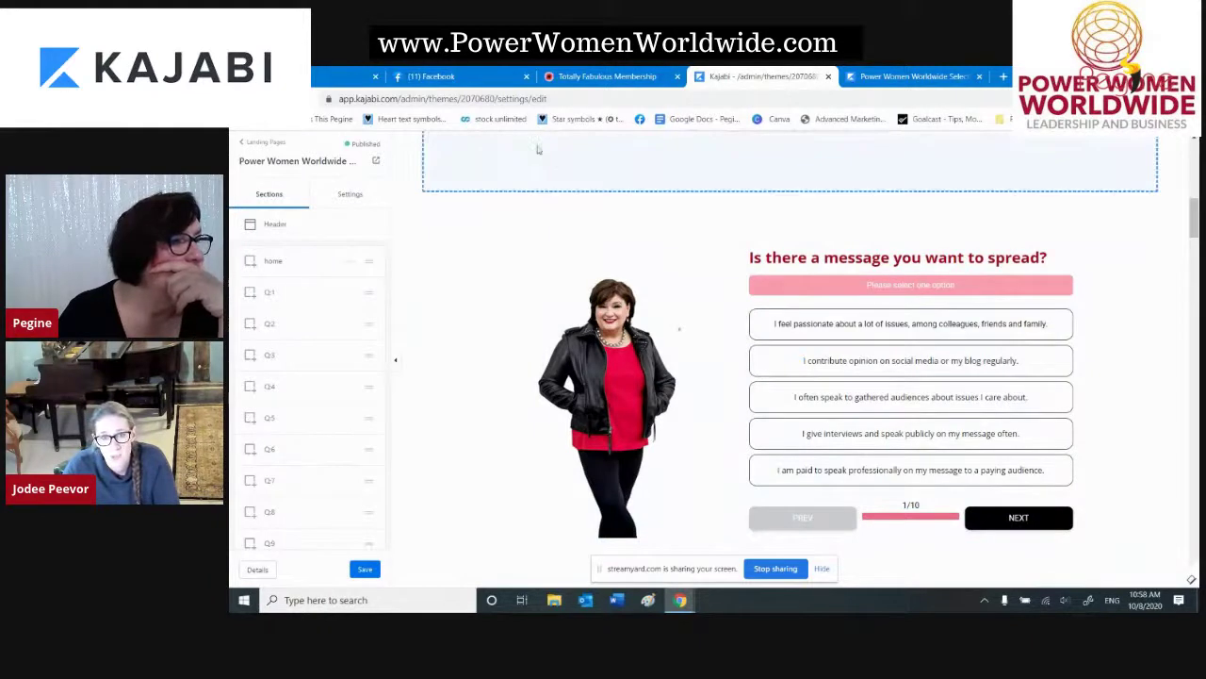
click(260, 142)
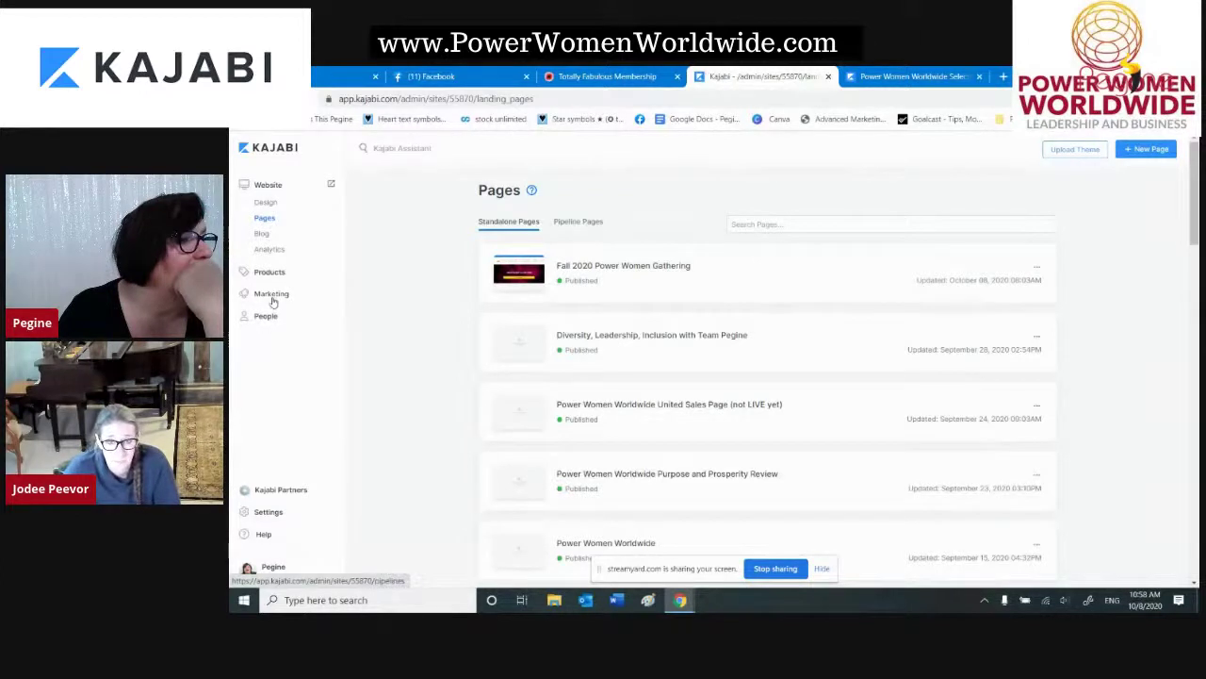
Create a new marketing form titled "Sisterhood Test" and save it.
click(272, 300)
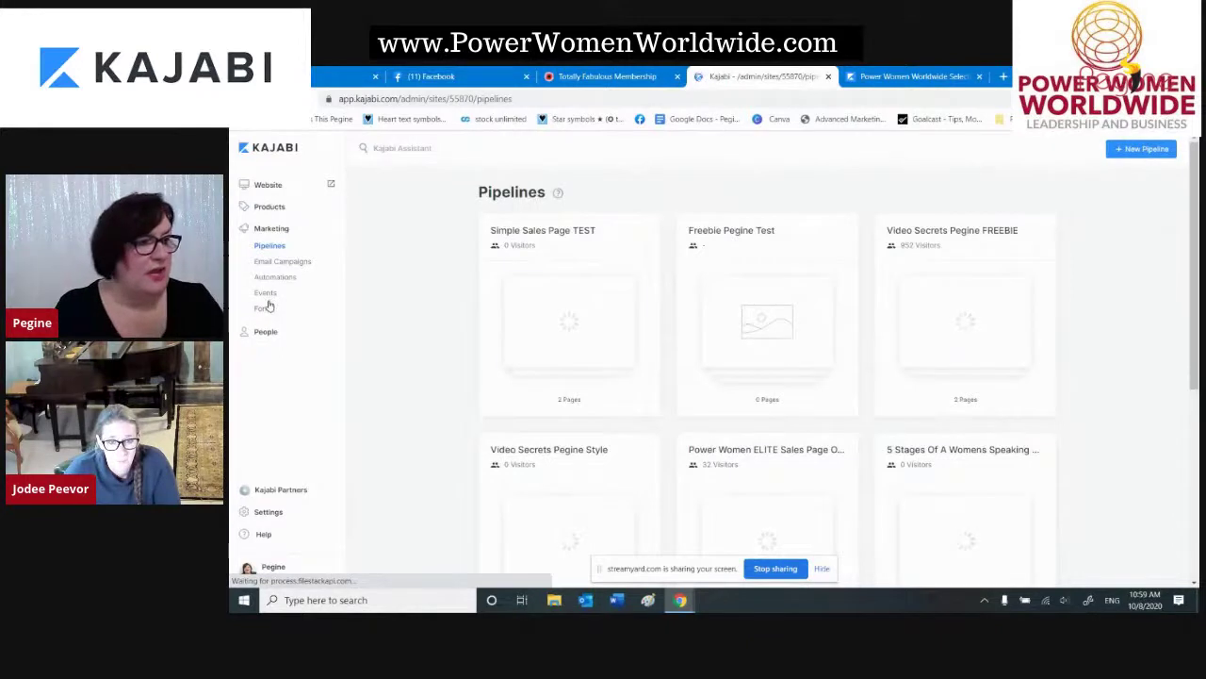
click(266, 314)
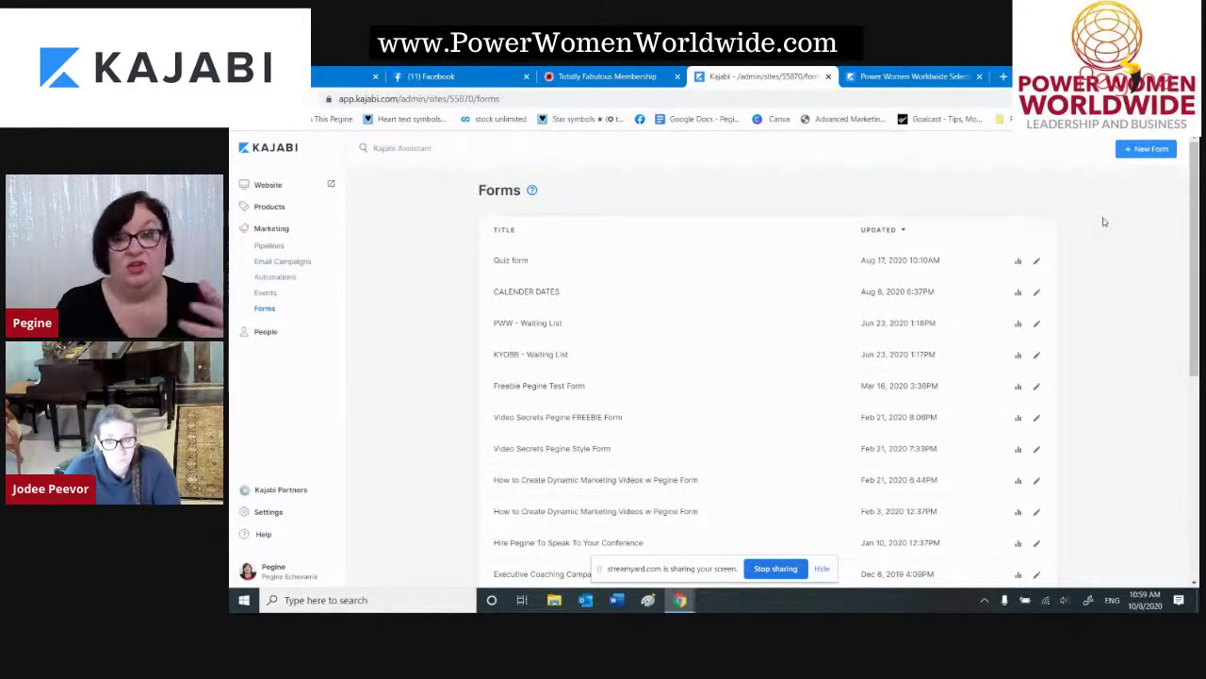
click(1140, 154)
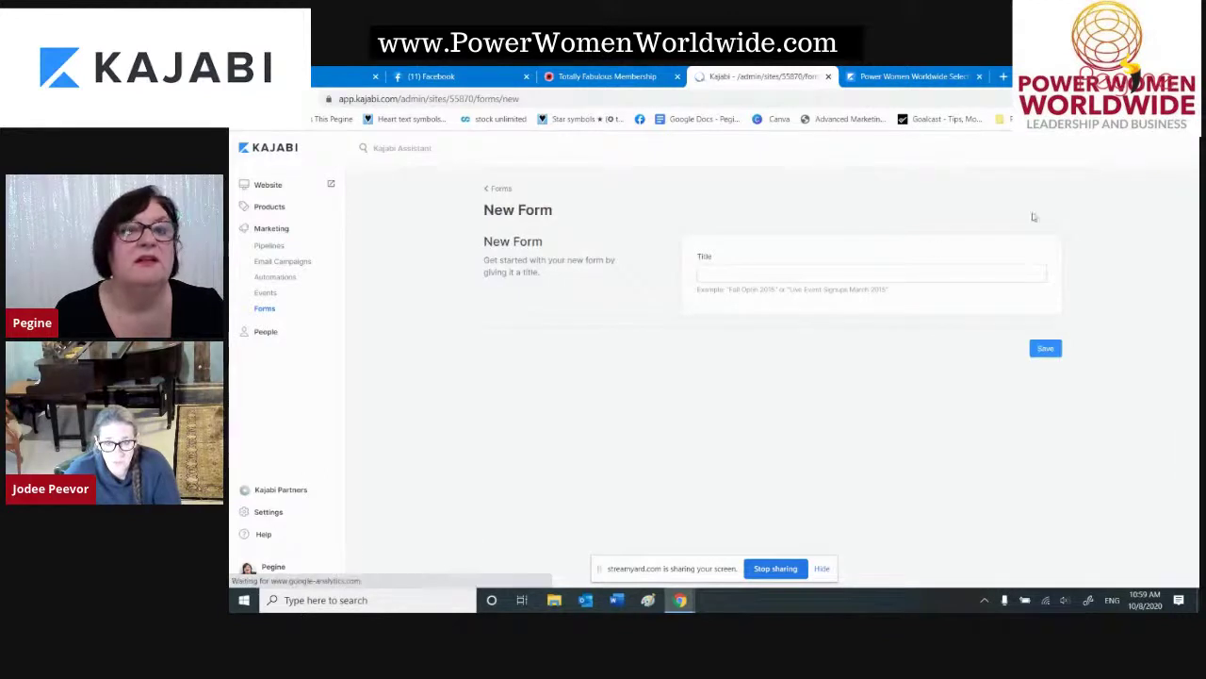
click(720, 270)
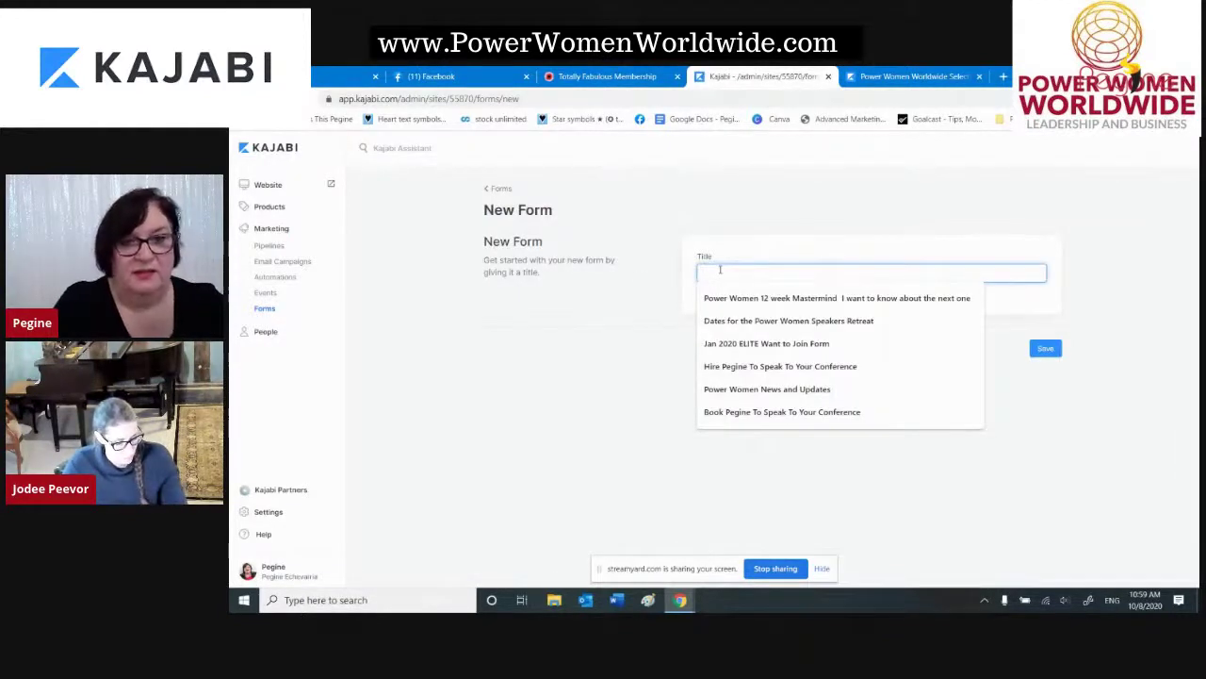
text(Sig)
text(terhood Tea)
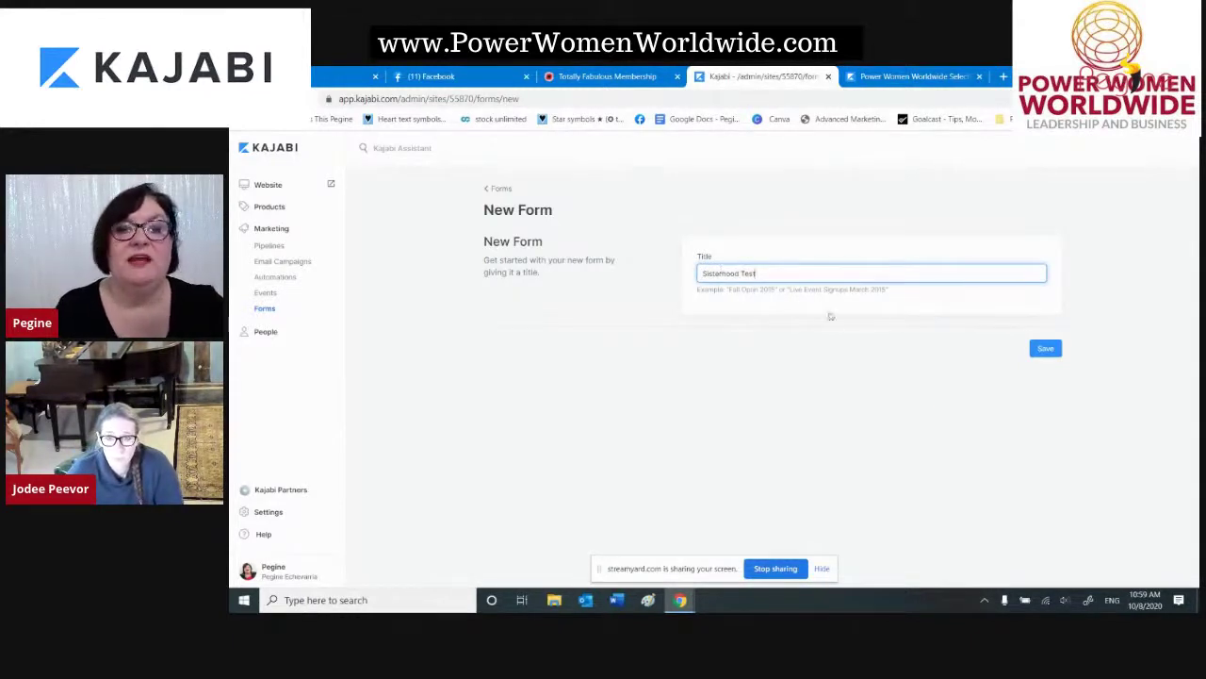
click(1048, 353)
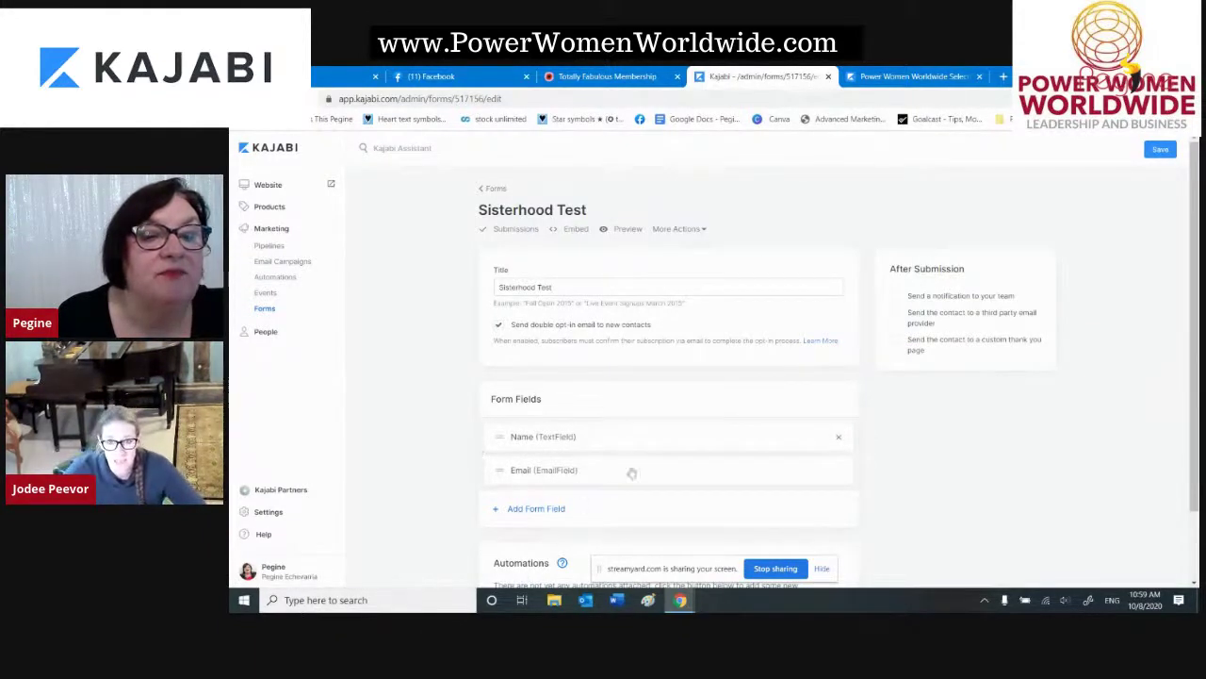
Start a new custom field on the Sisterhood Test form, titled TEST with the type Select Box.
click(551, 514)
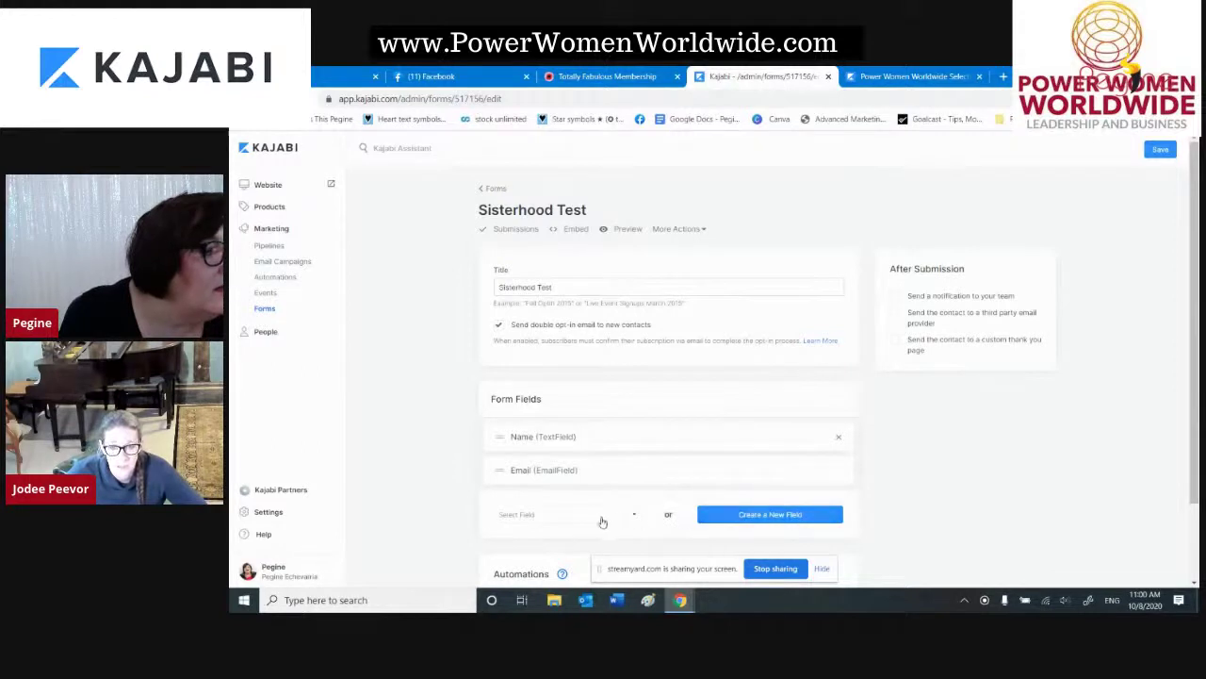
scroll(706, 498, down, 1)
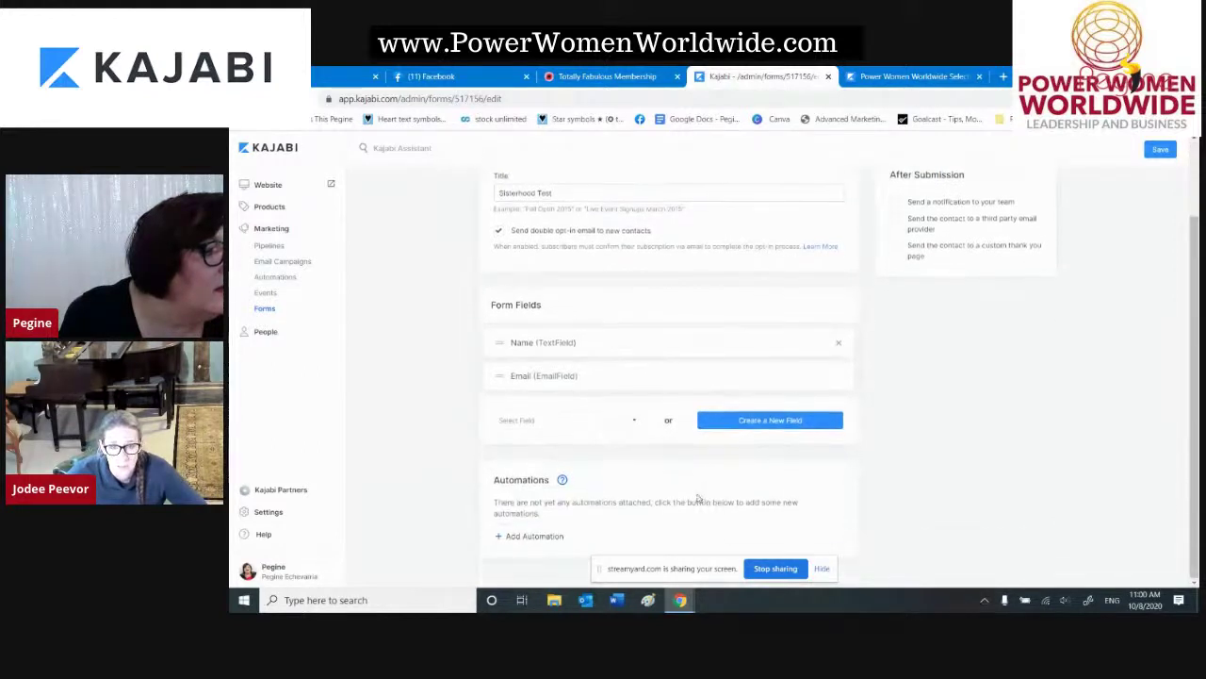
click(634, 425)
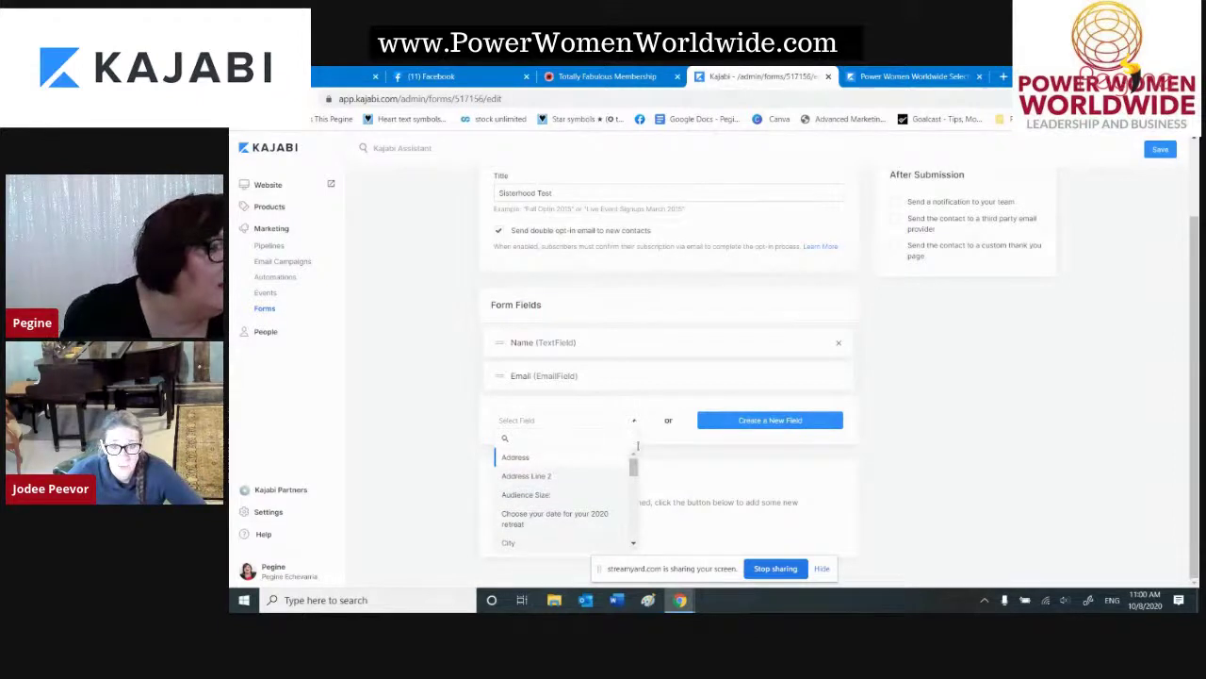
scroll(634, 468, down, 1)
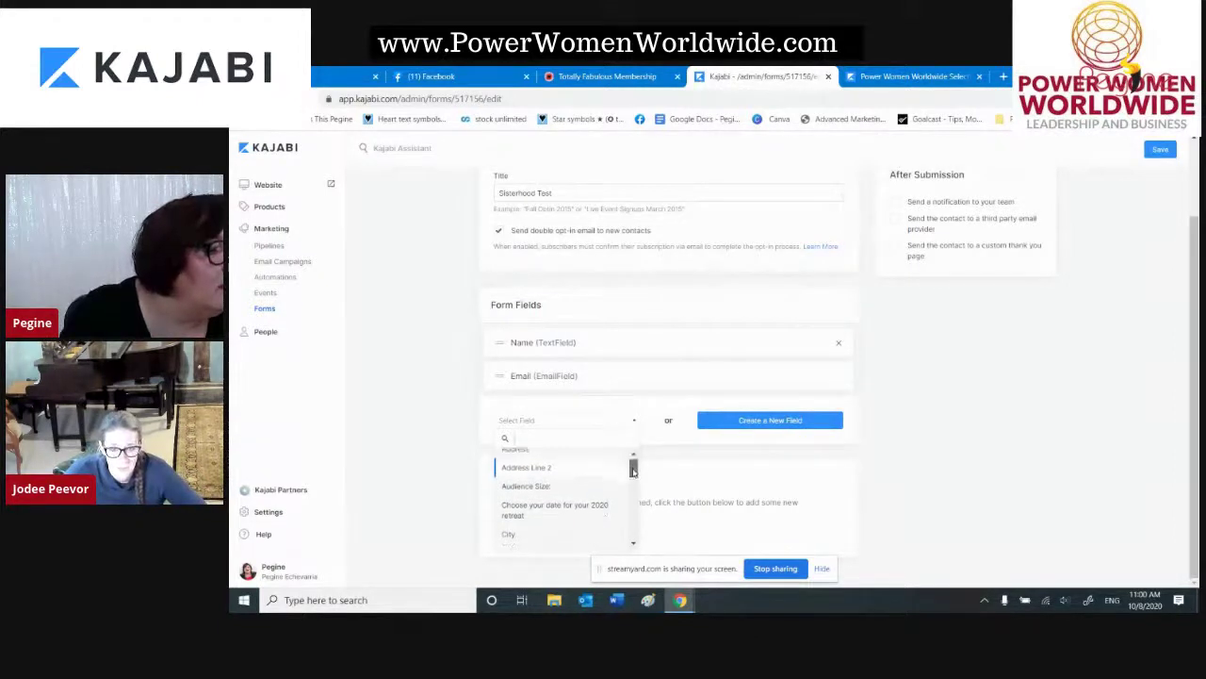
mouse_move(634, 471)
mouse_down()
mouse_move(639, 534)
mouse_move(634, 460)
mouse_up()
click(743, 420)
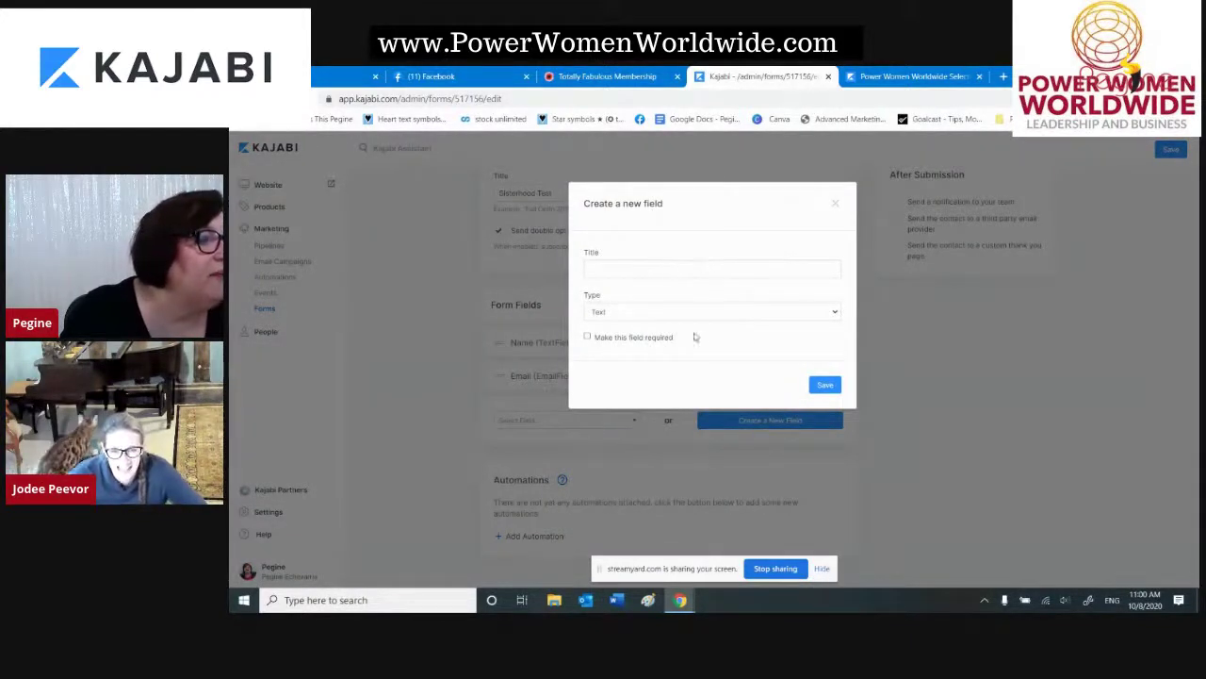
click(602, 270)
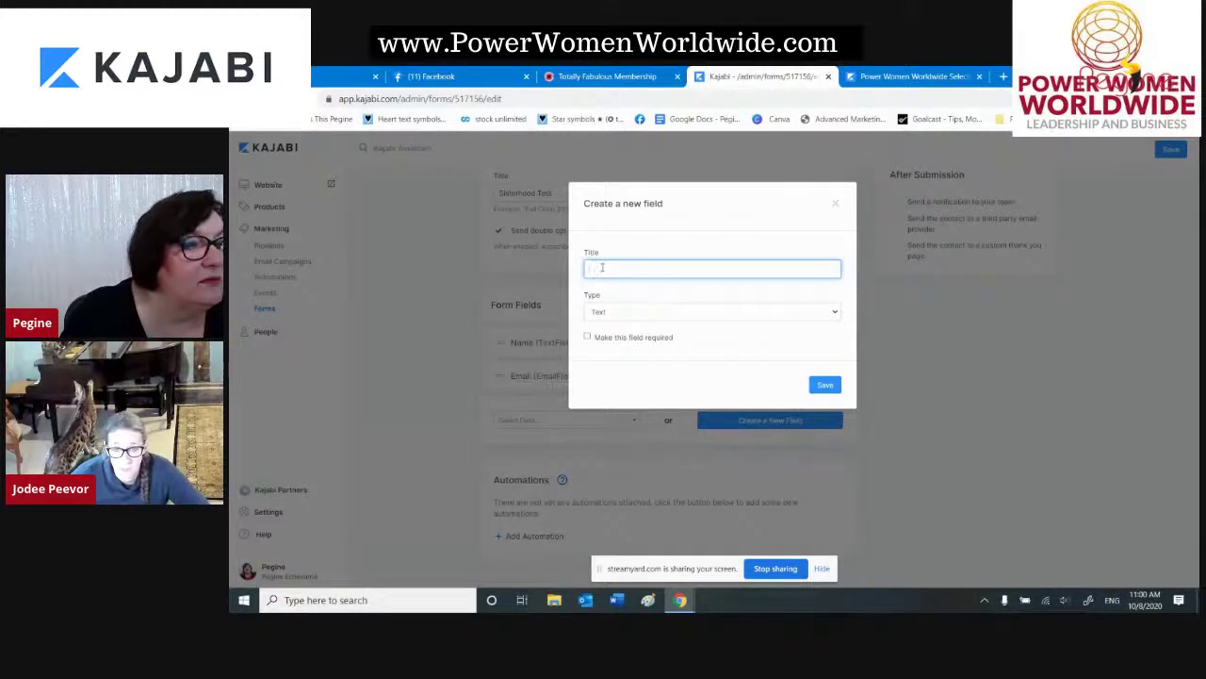
text(Test)
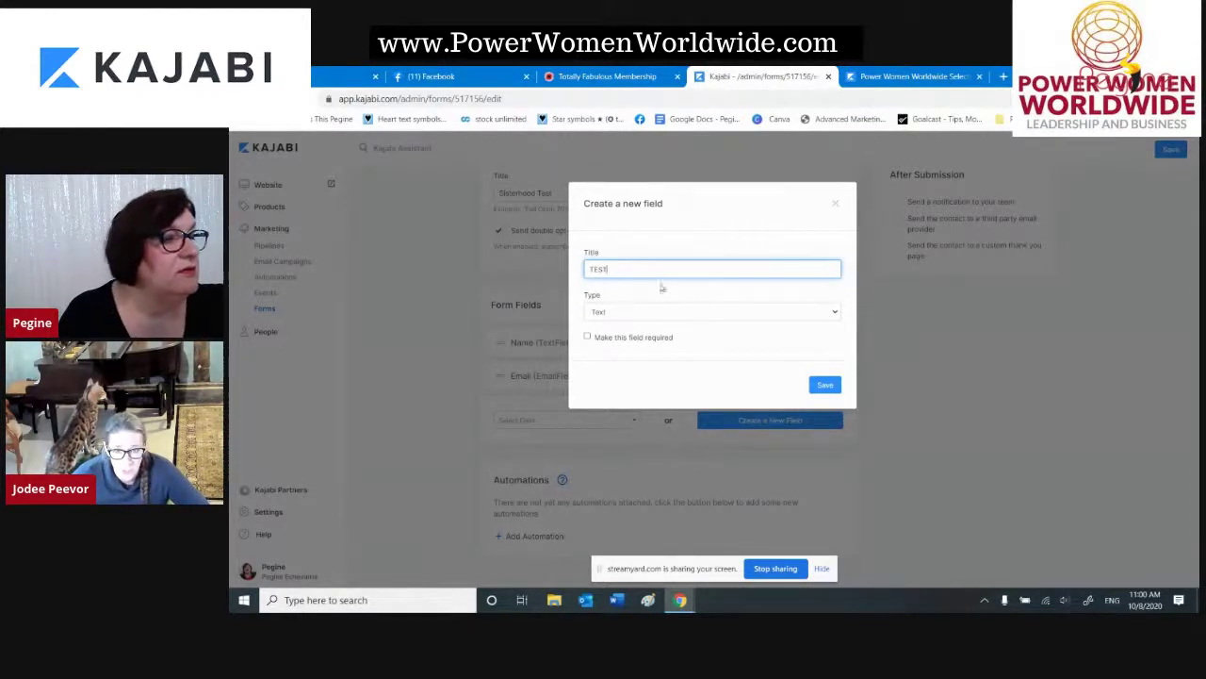
click(832, 319)
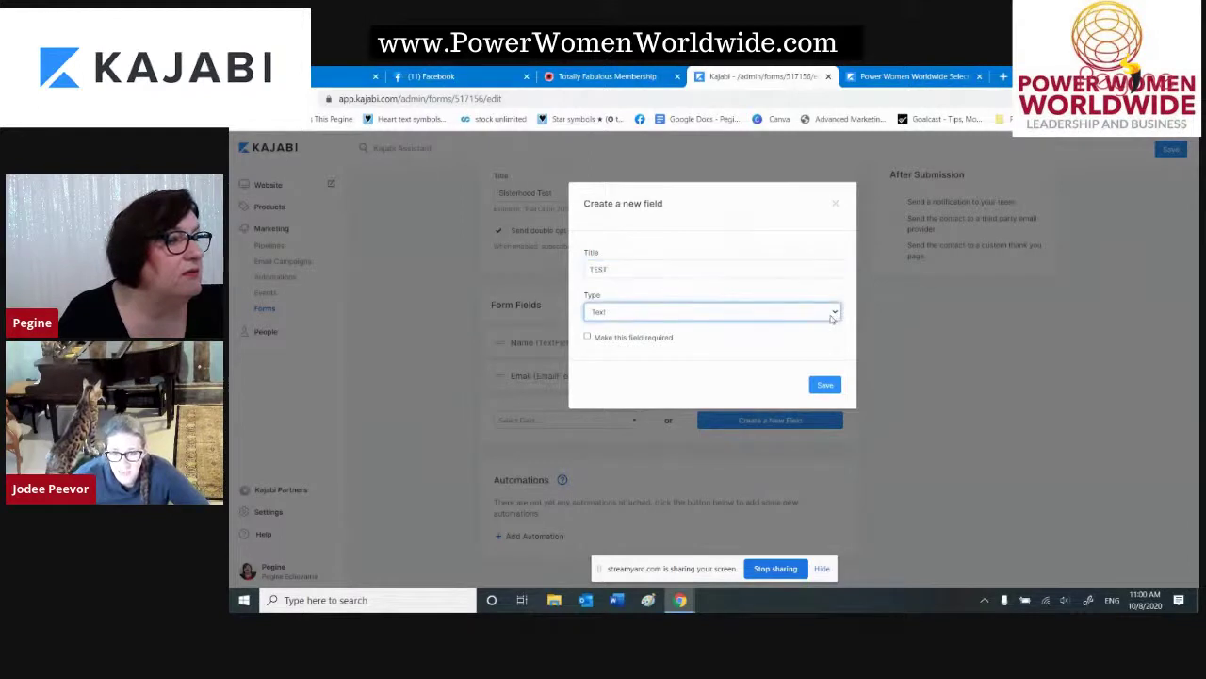
click(833, 319)
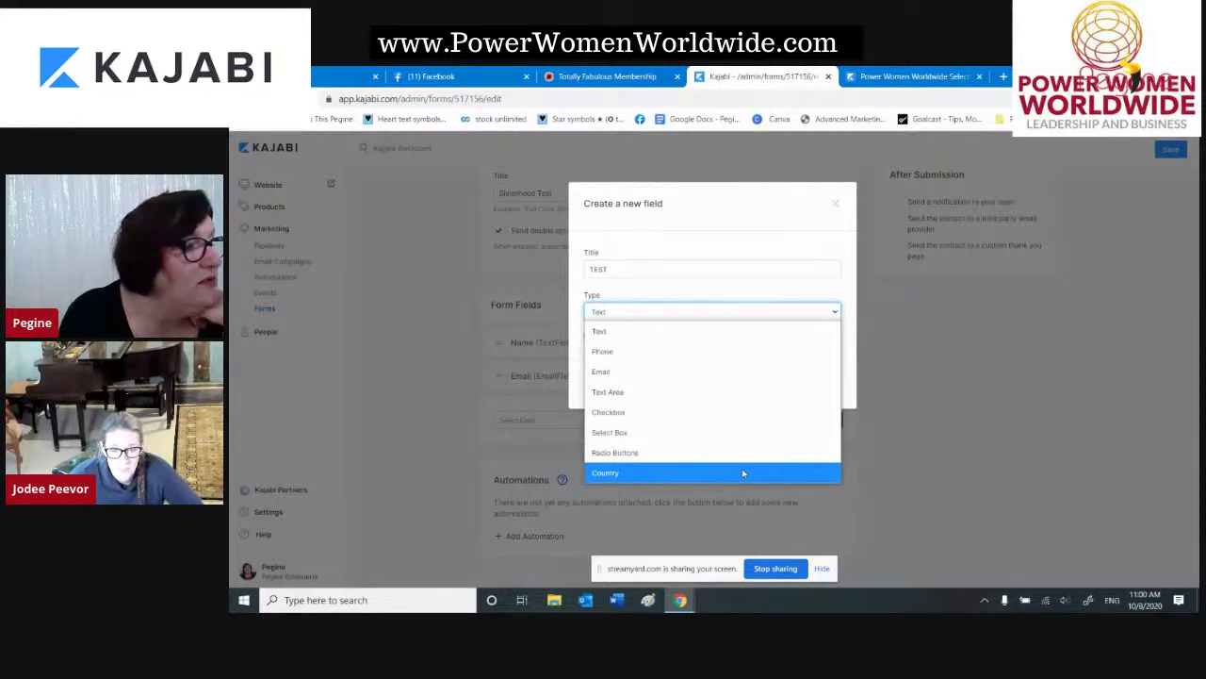
click(620, 432)
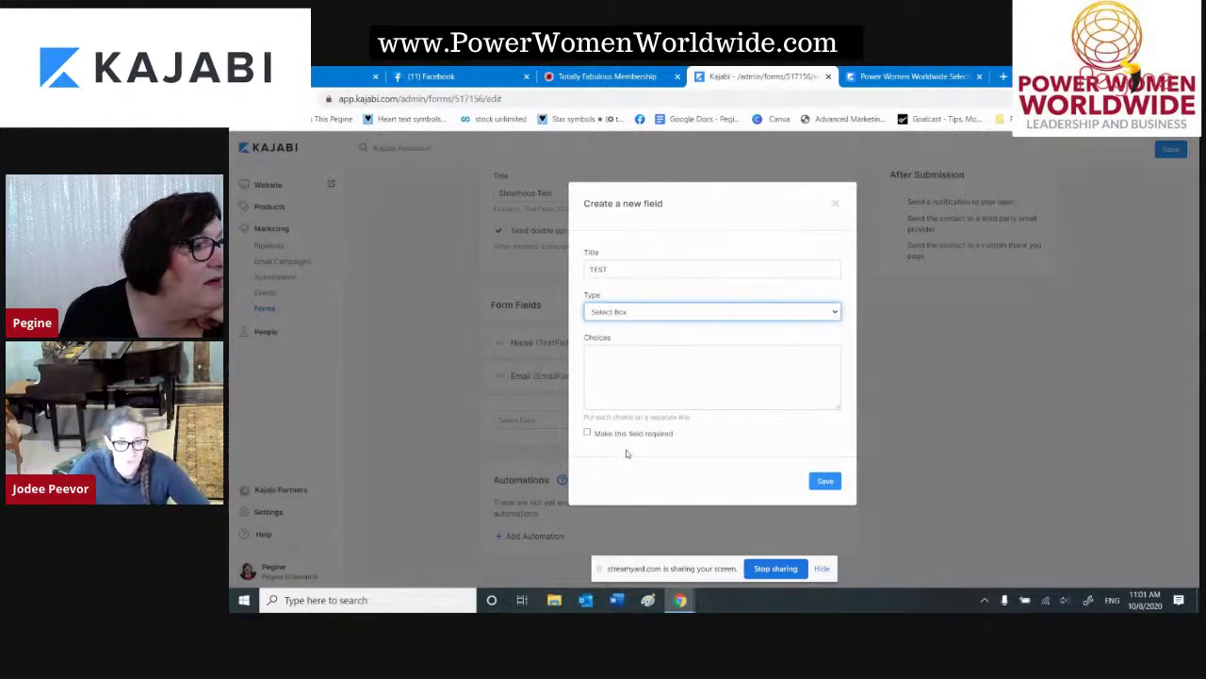
Enter the choices 1, 2, 3, 4 and 5 on separate lines for the TEST field and save it.
click(623, 368)
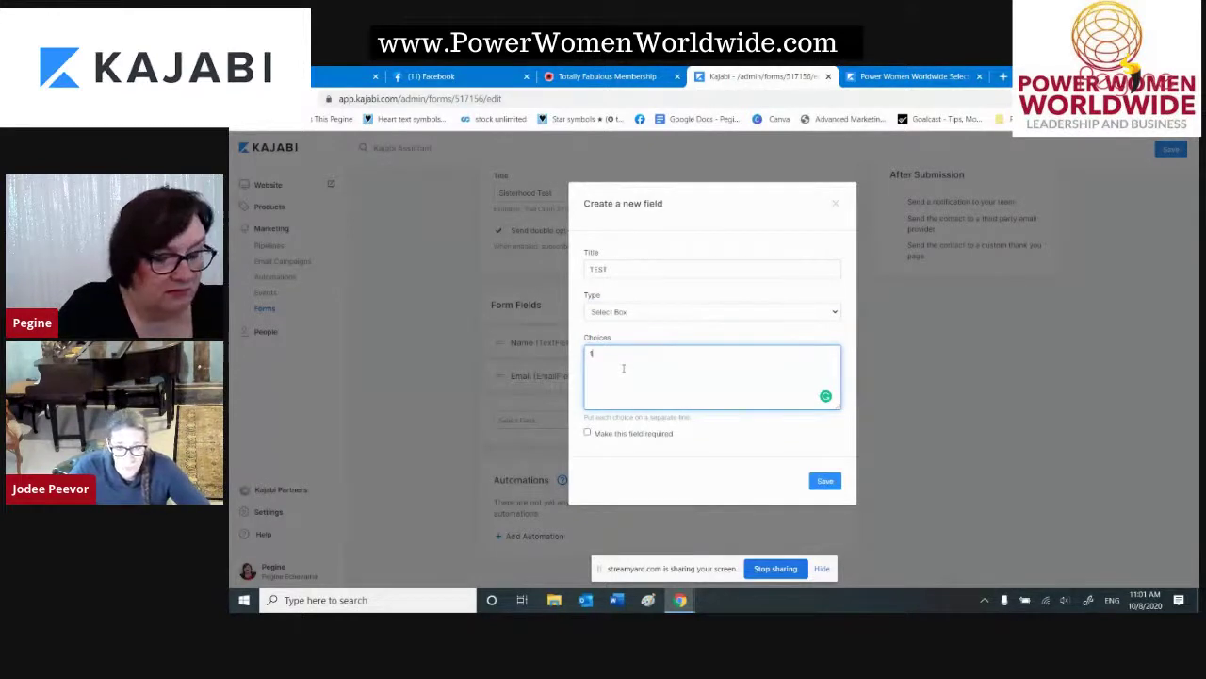
text(1 2 3)
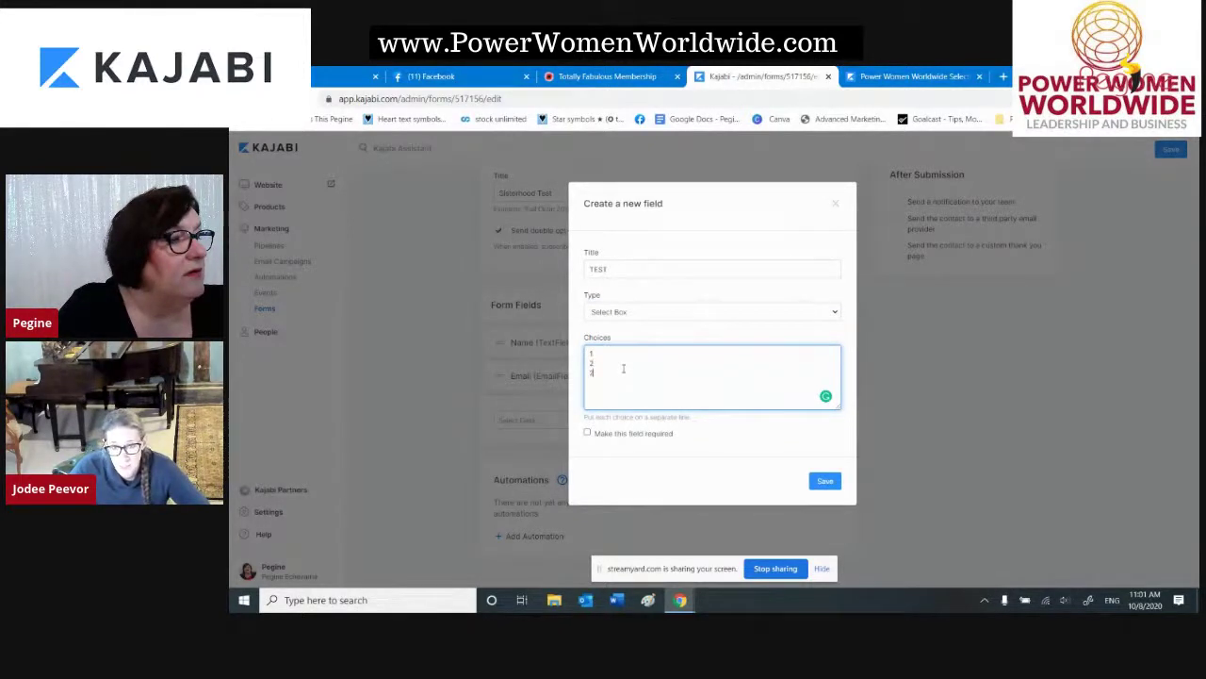
text(3)
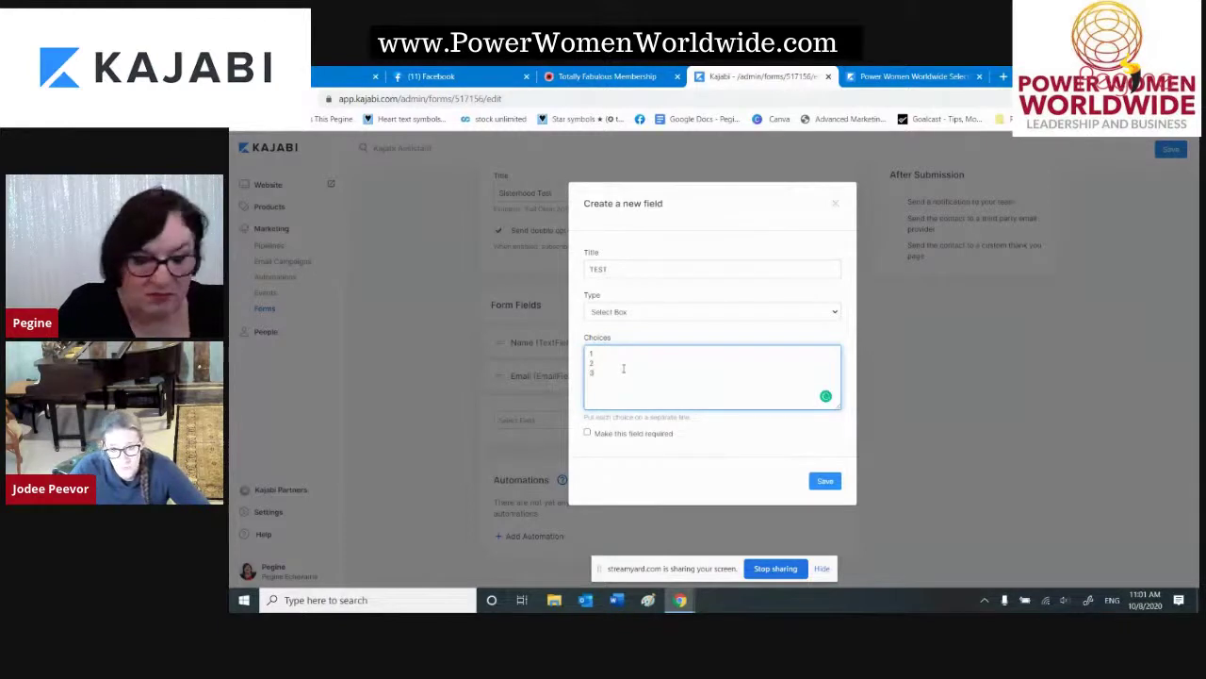
key(Return)
text(4 )
text(5)
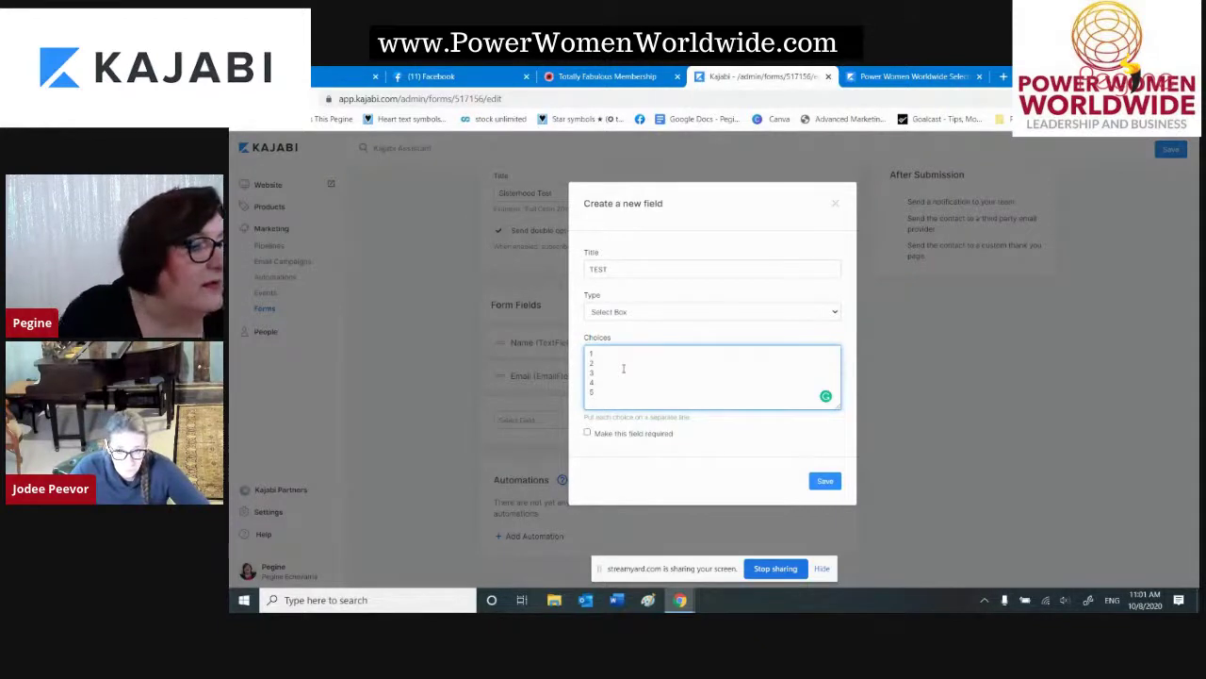
click(825, 481)
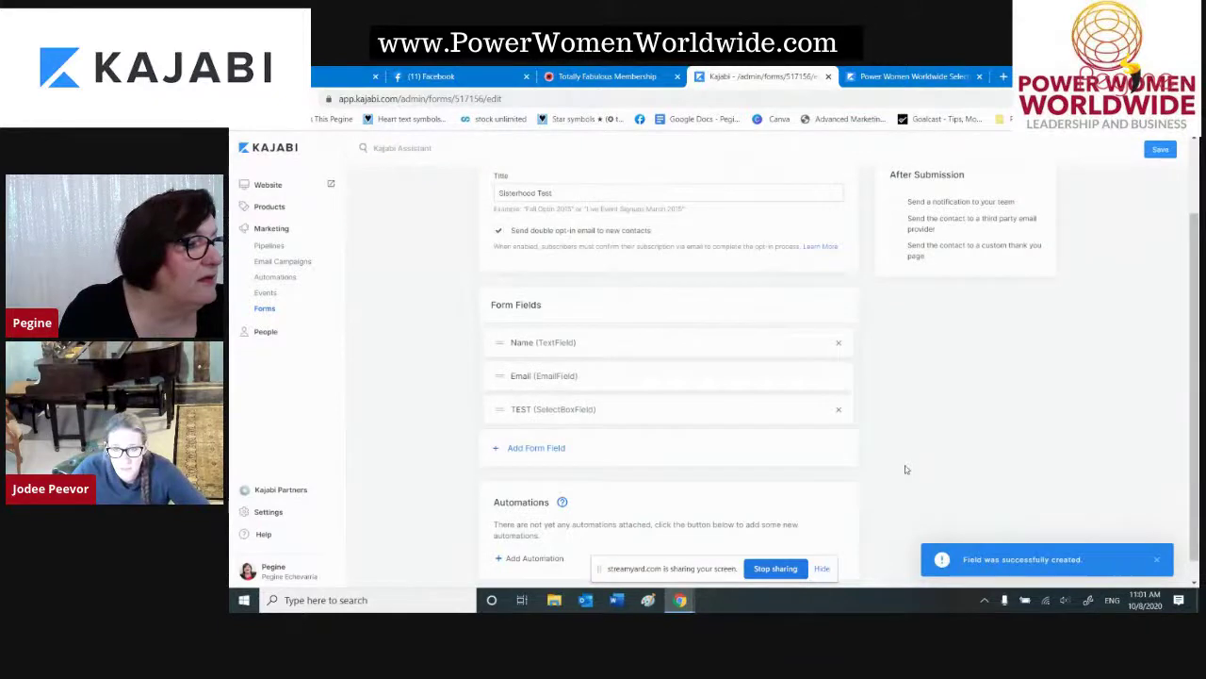
Check the TEST field's settings without changing them, and save the Sisterhood Test form.
click(563, 411)
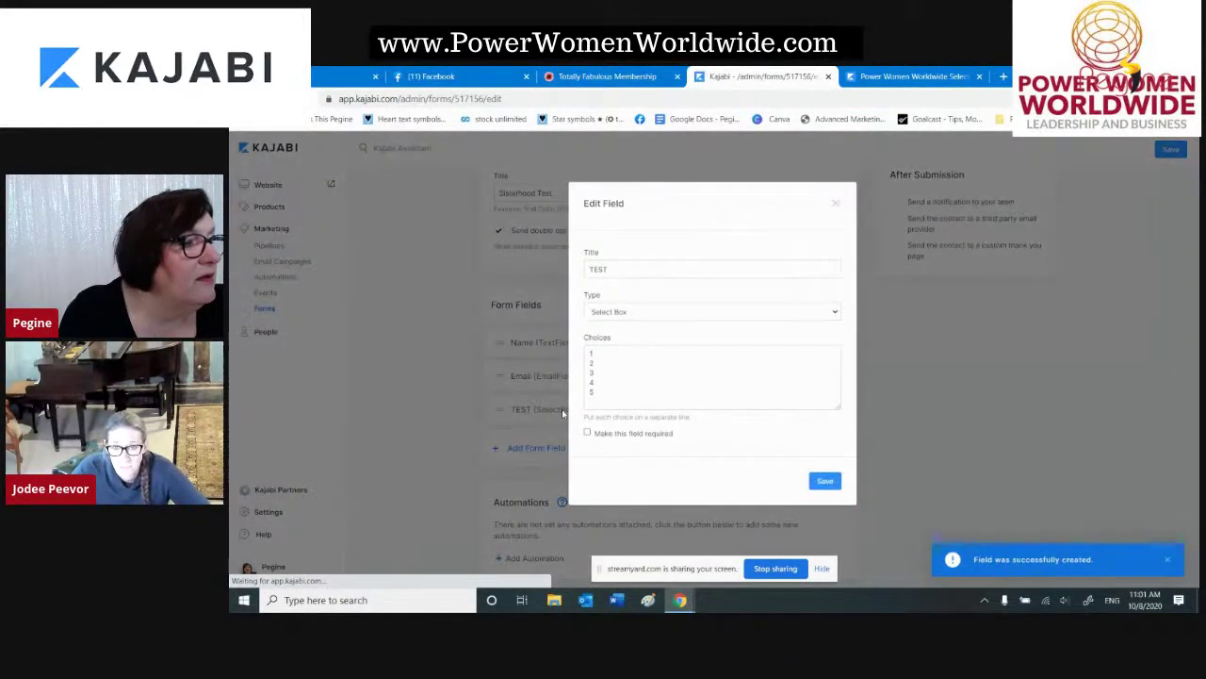
click(836, 204)
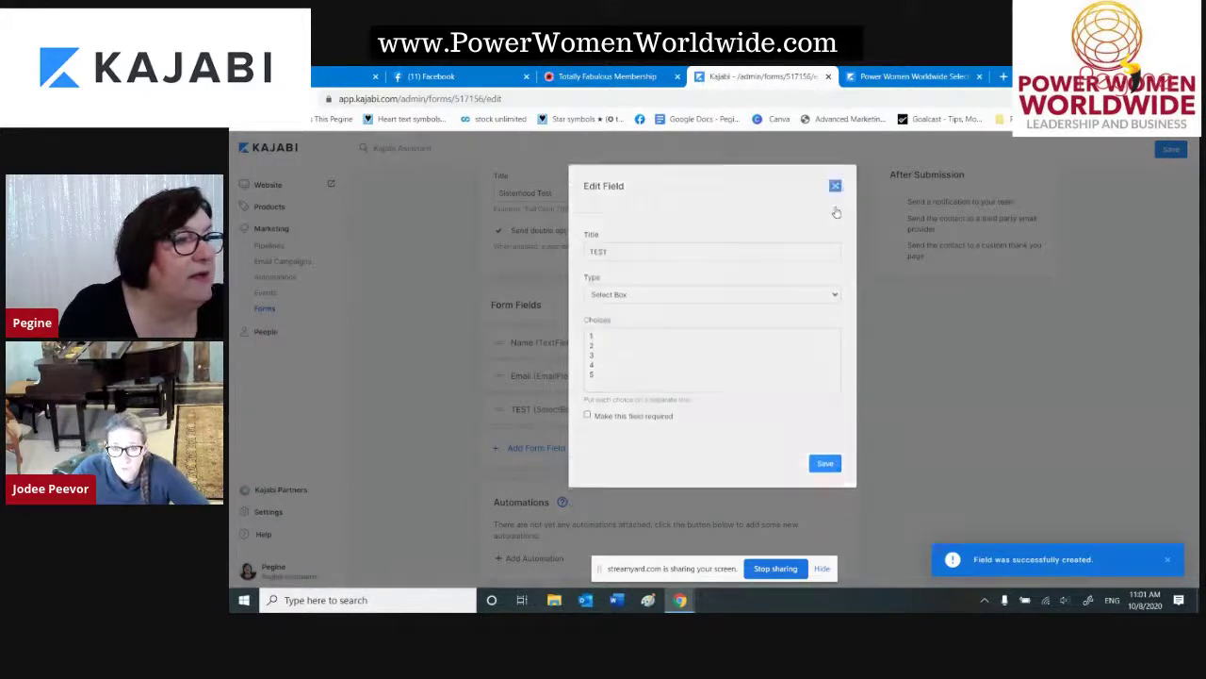
click(1160, 151)
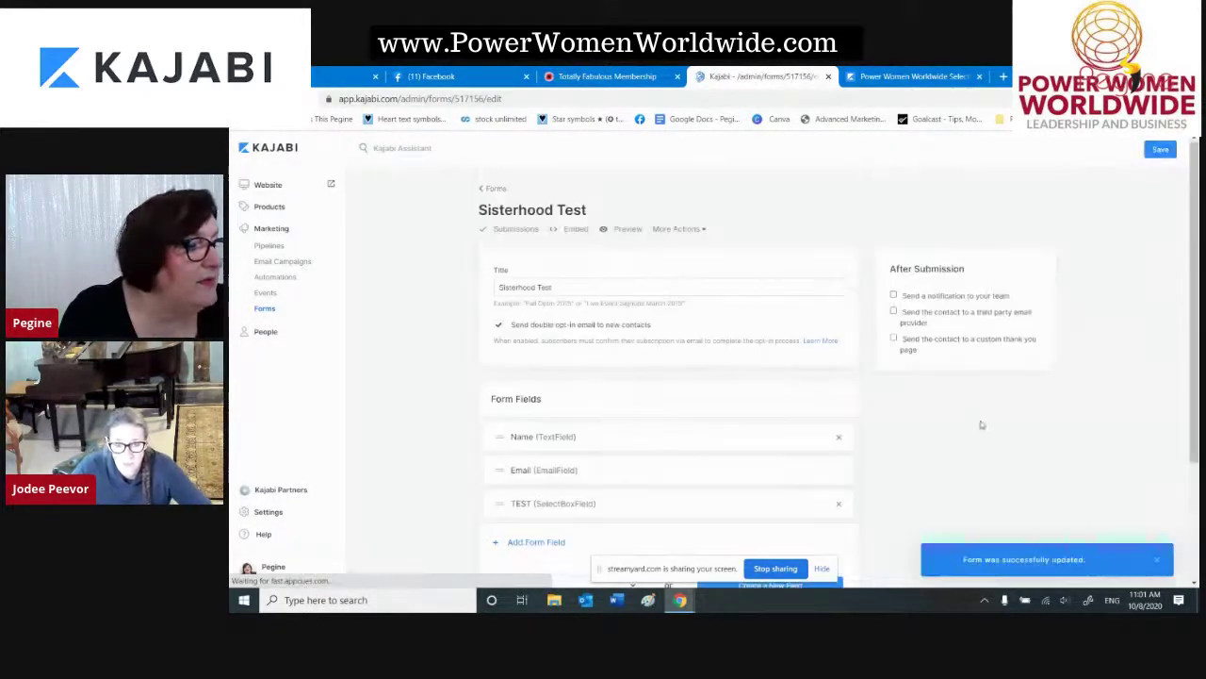
Add an automation to the form that subscribes people who submit it to the Freebie Email Sequence.
scroll(947, 431, down, 2)
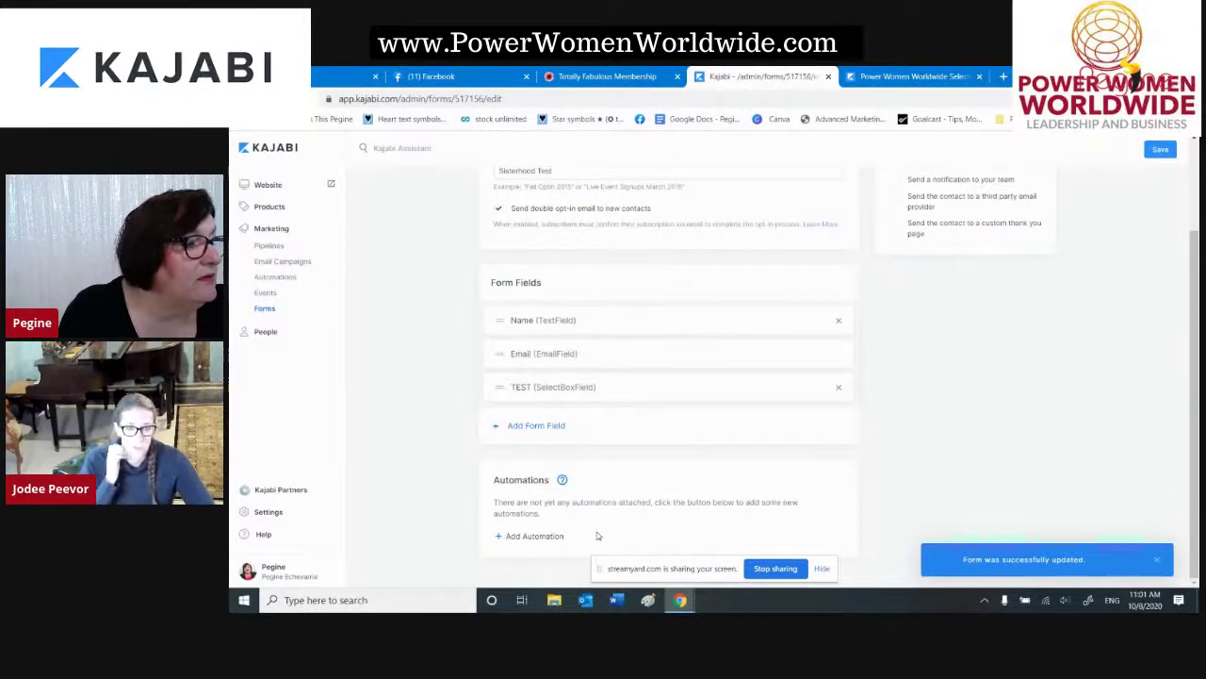
click(527, 534)
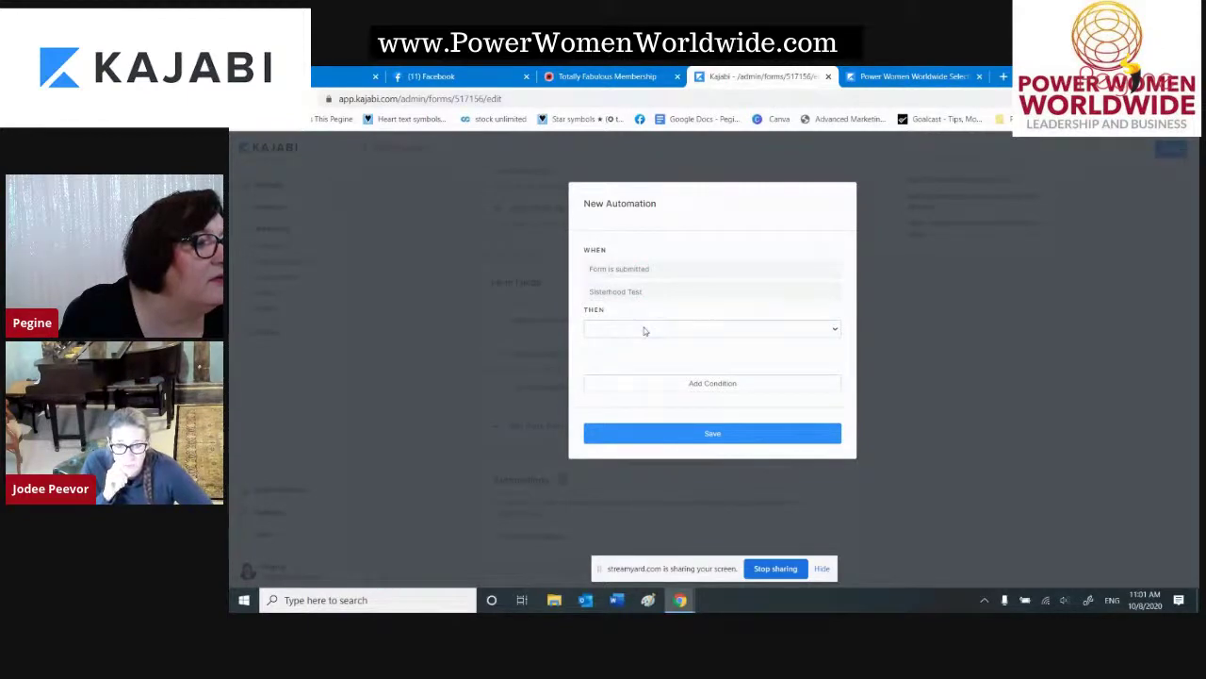
click(644, 331)
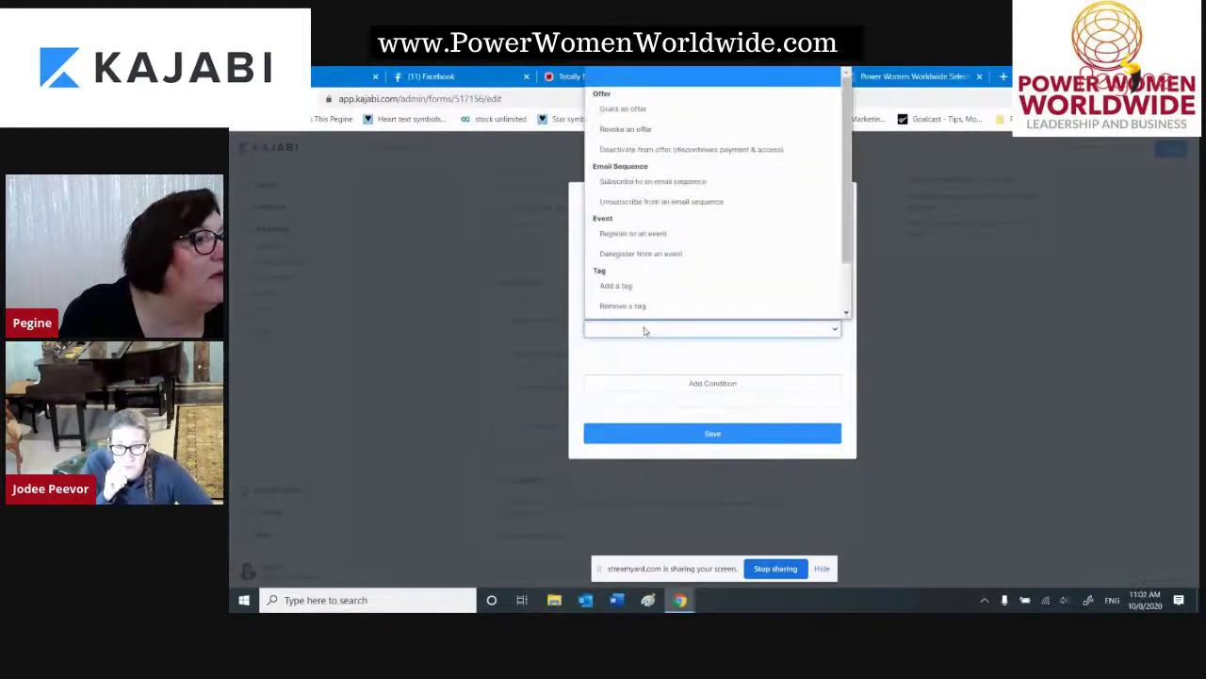
click(652, 187)
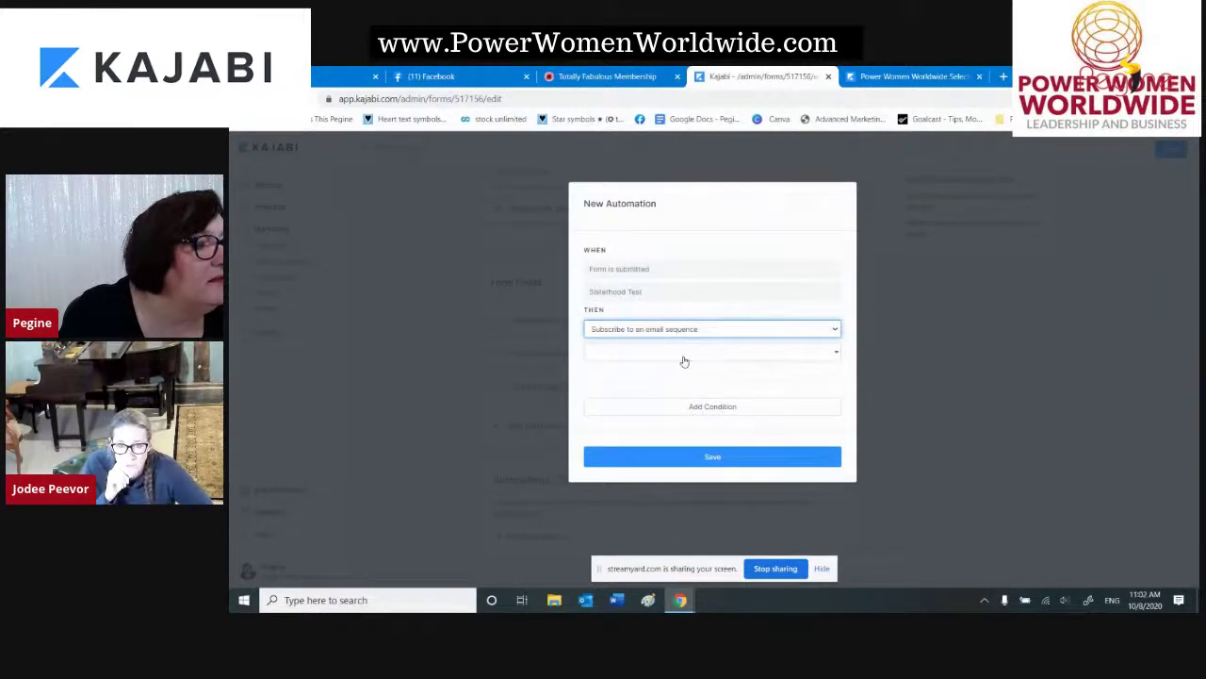
click(683, 358)
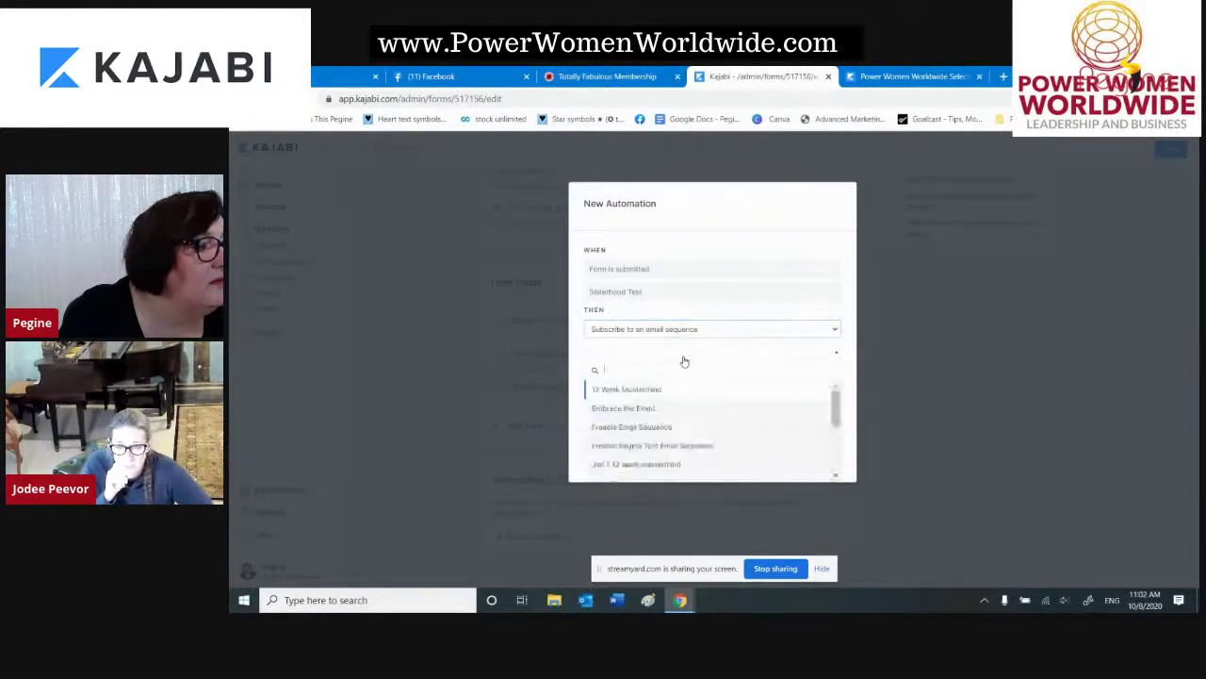
click(641, 427)
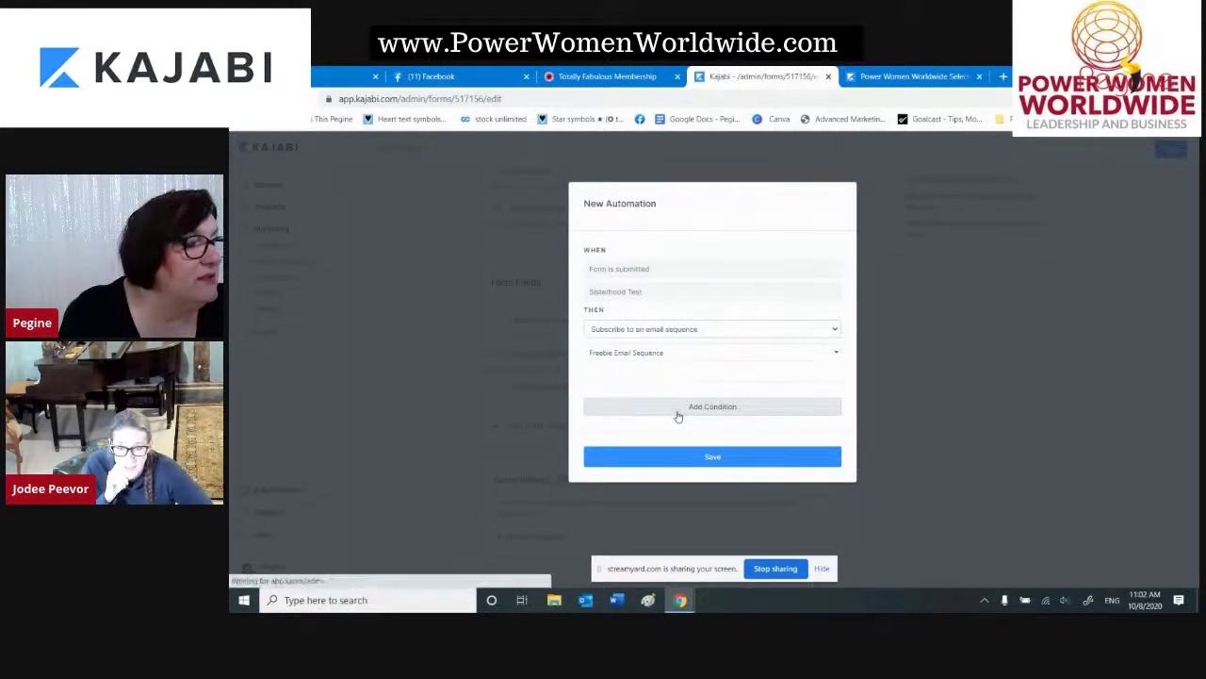
Add the condition "TEST contains" with the value 1 to the automation and save it.
click(678, 415)
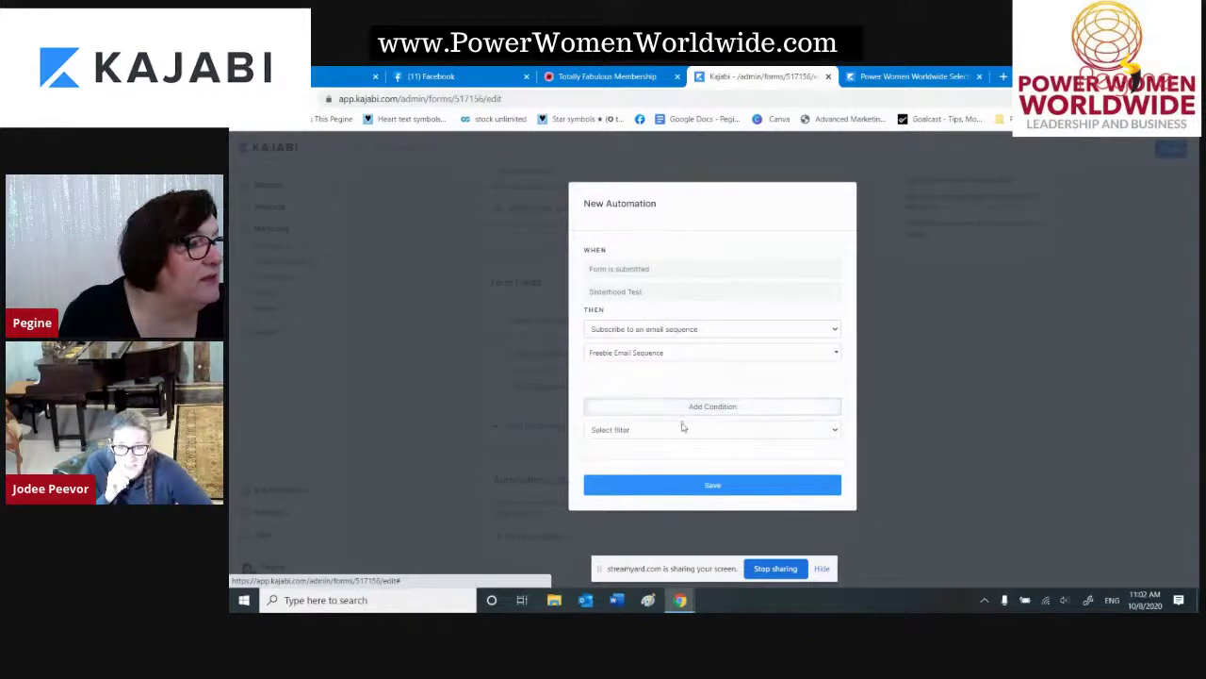
click(684, 432)
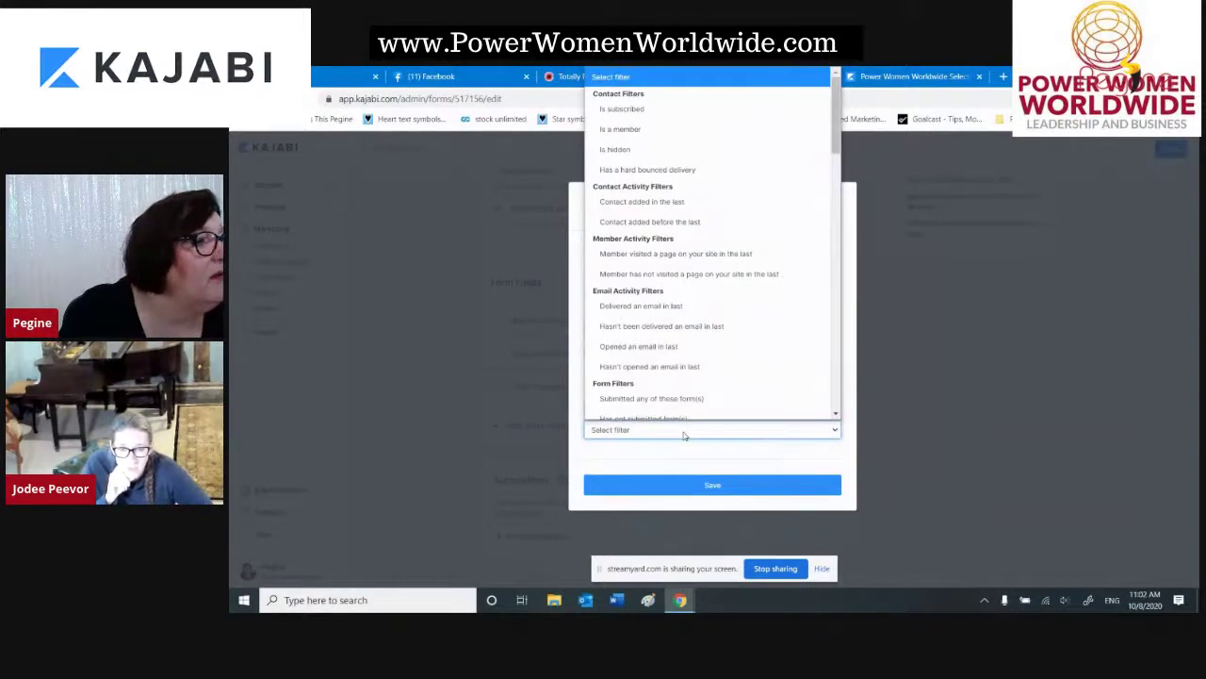
scroll(754, 396, down, 10)
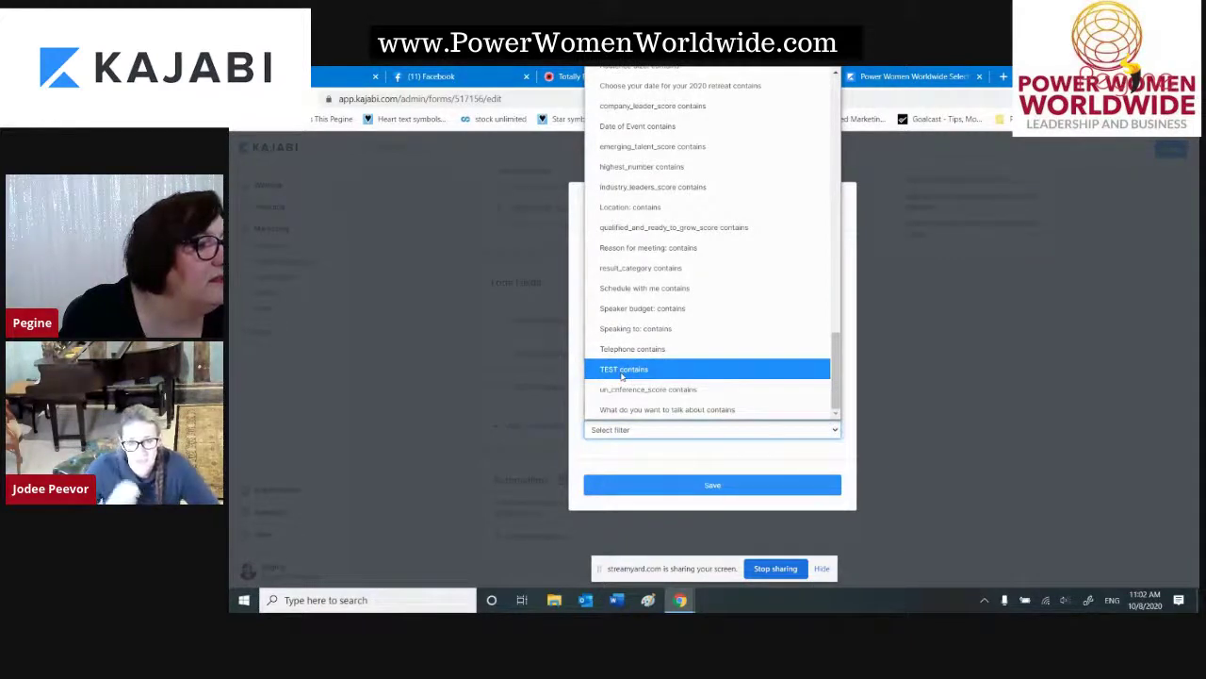
click(622, 373)
click(677, 453)
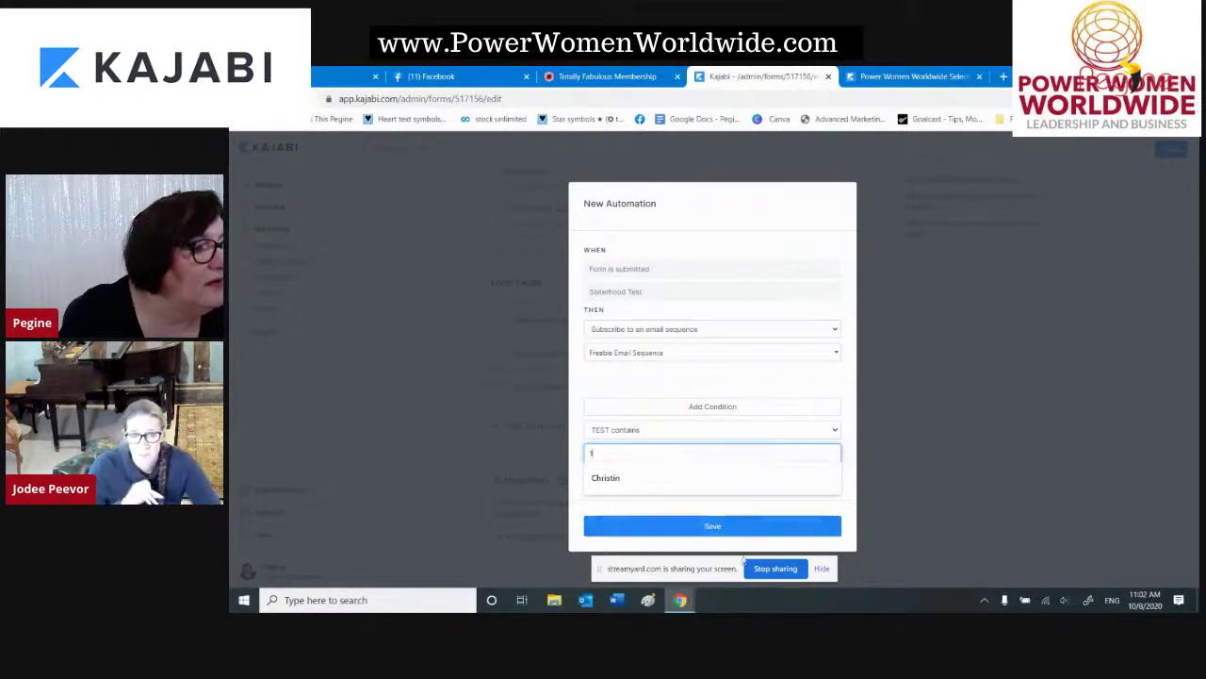
click(728, 530)
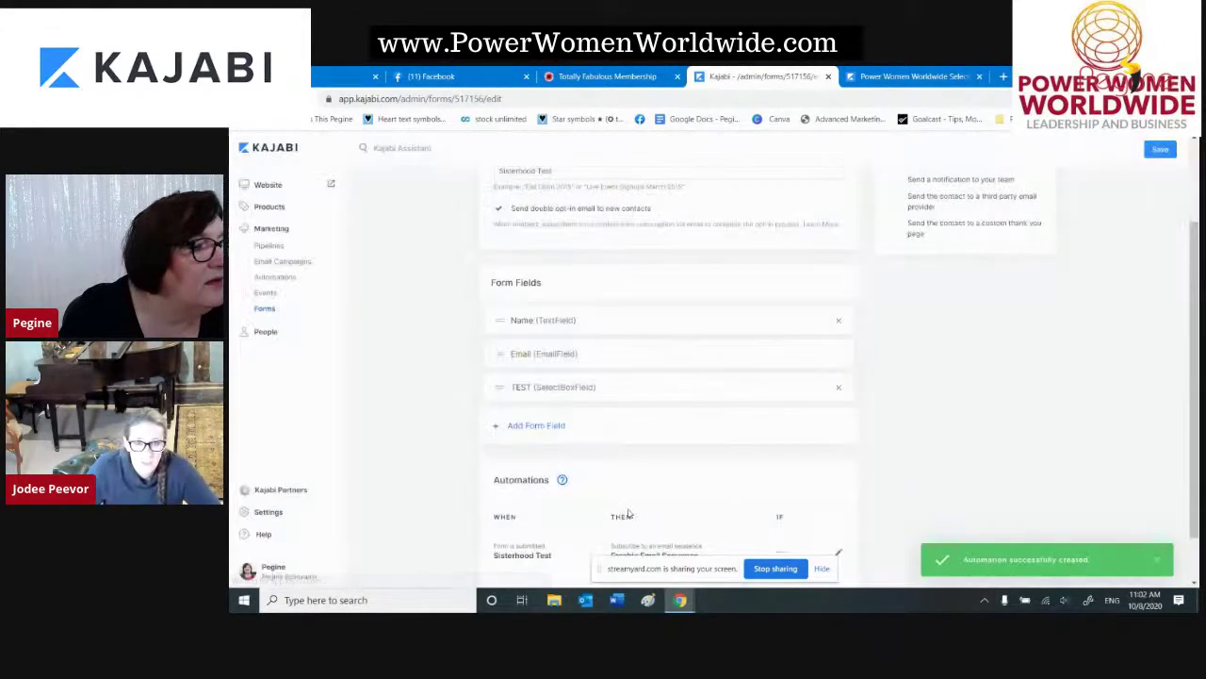